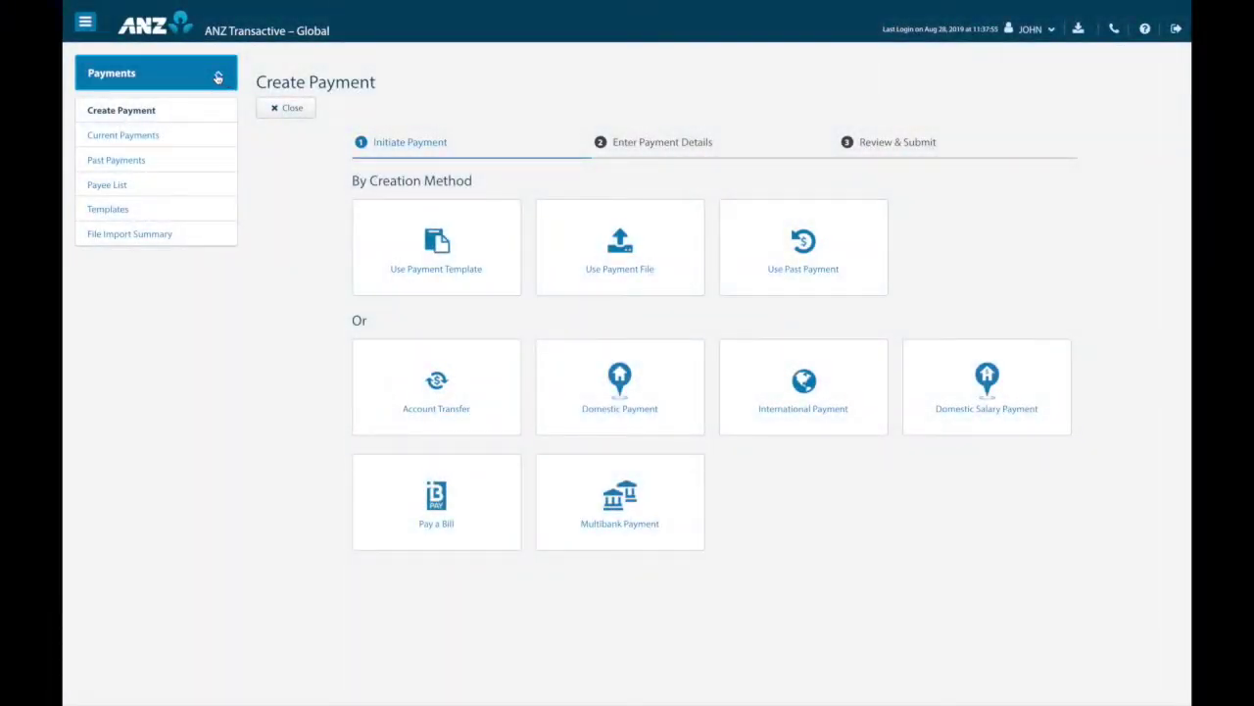
Step: Start a new confidential data group from the Other Settings of the Administration area
{"action": "left_click", "coordinate": [218, 75]}
{"action": "left_click", "coordinate": [109, 254]}
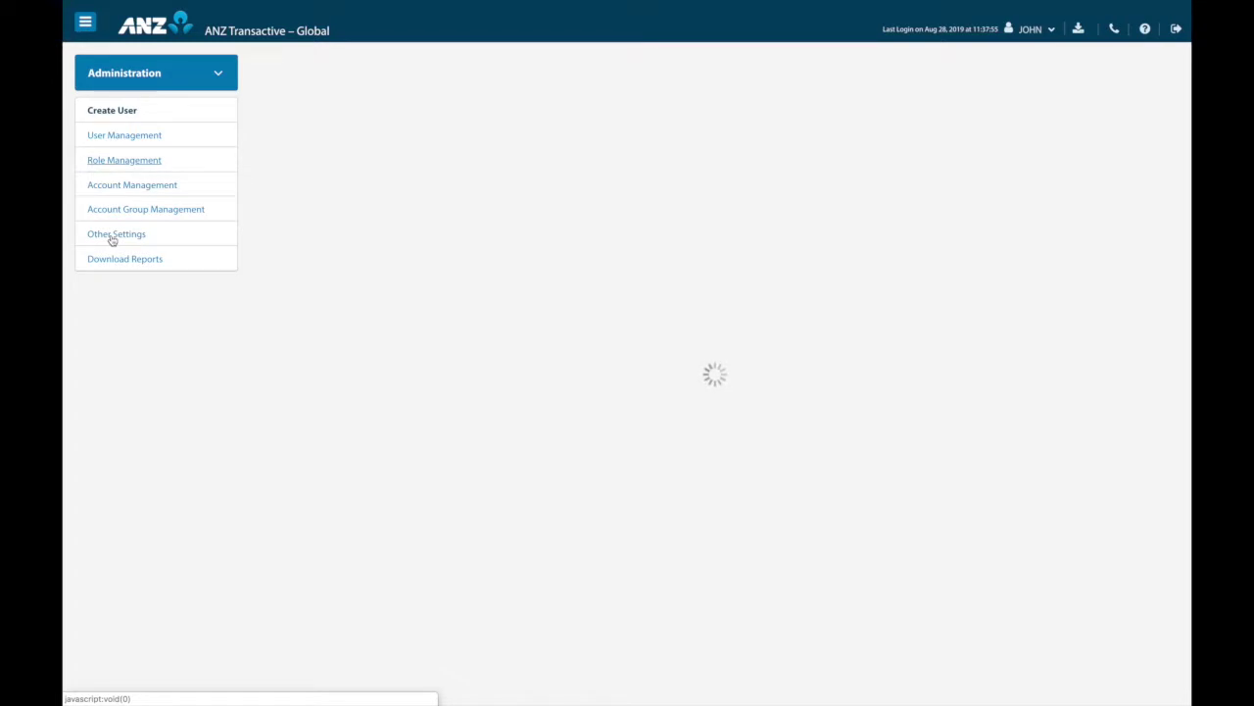
{"action": "left_click", "coordinate": [111, 241]}
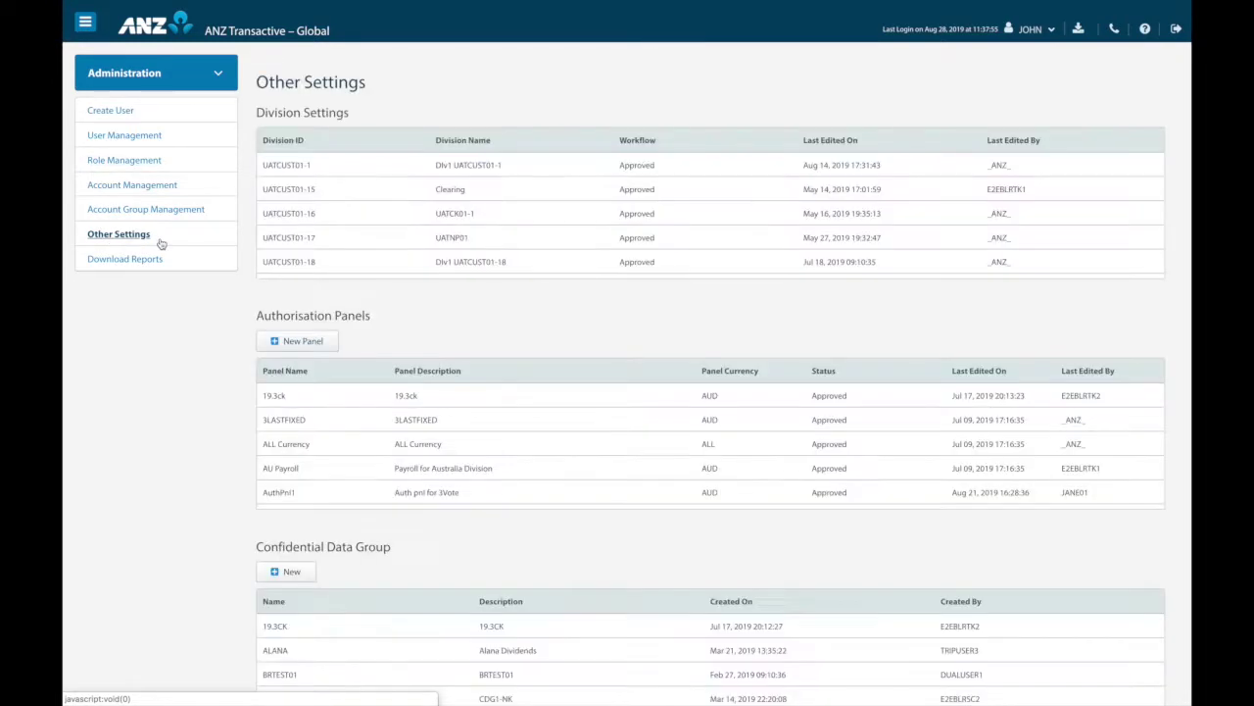
{"action": "scroll", "coordinate": [316, 320], "scroll_direction": "down", "scroll_amount": 1}
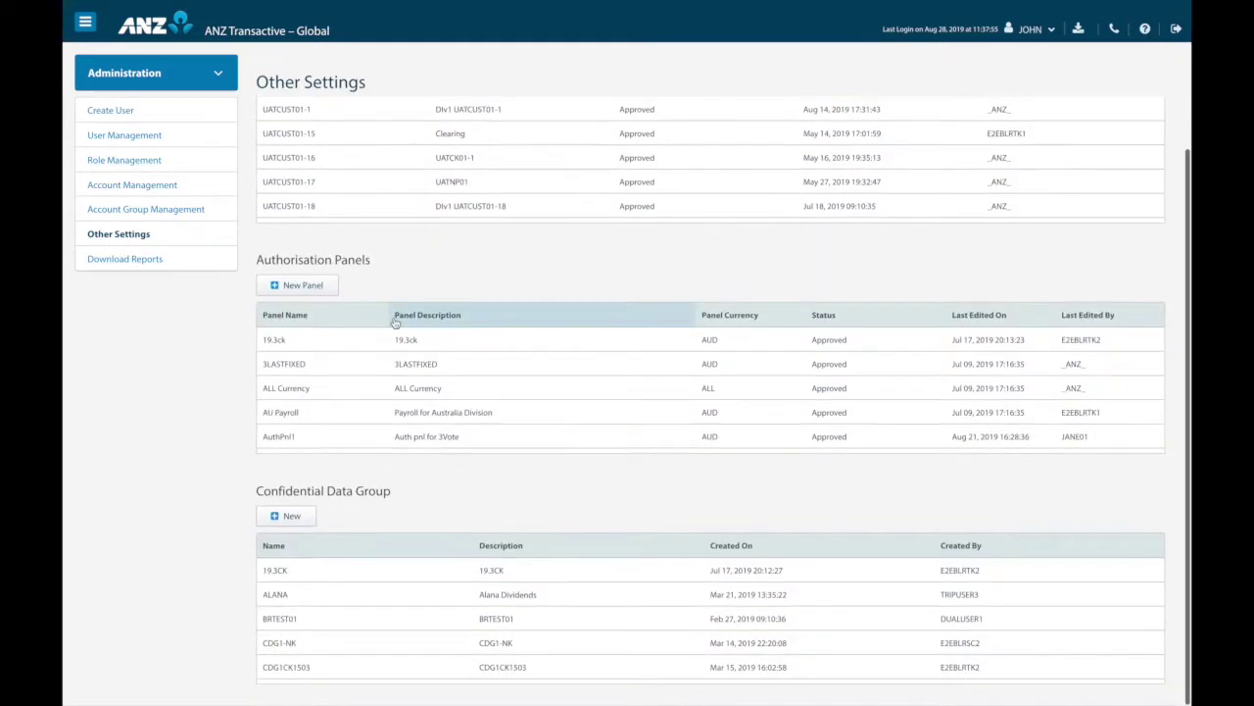
{"action": "left_click", "coordinate": [289, 518]}
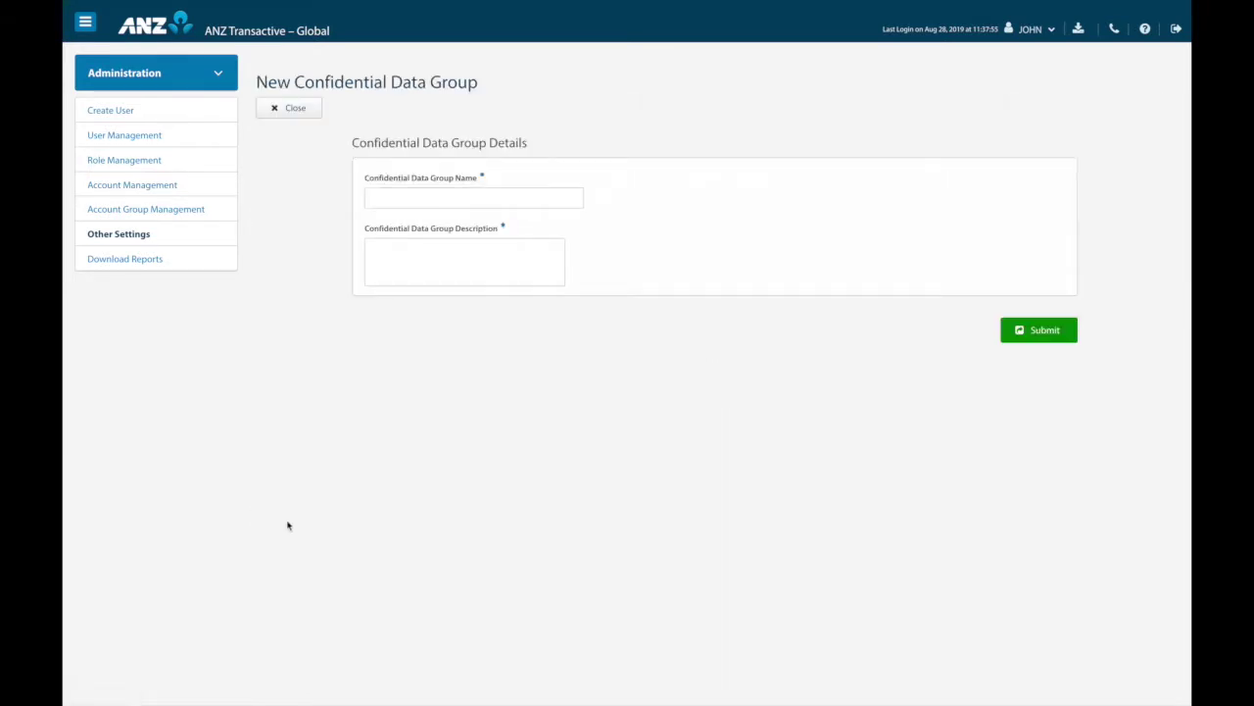
Step: Enter VIC PAYROLL as the confidential data group's name and description, submit it and acknowledge the result
{"action": "left_click", "coordinate": [398, 201]}
{"action": "type", "text": "VIC PAYROLL"}
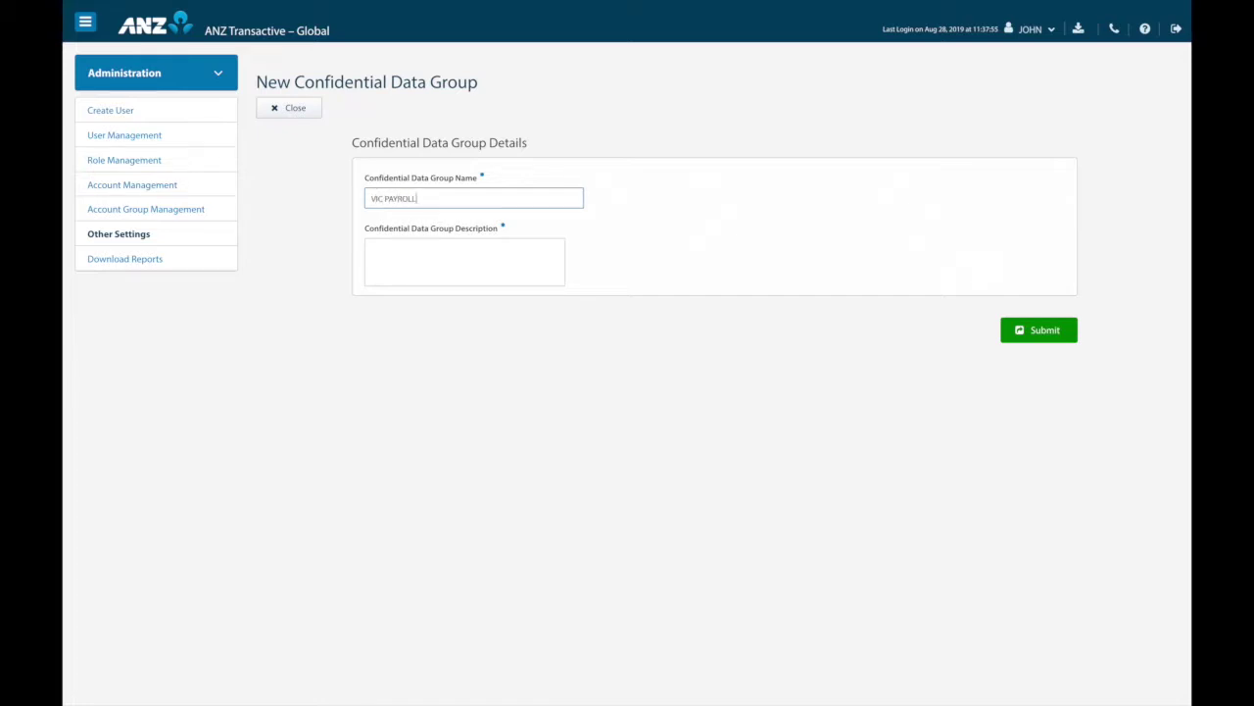
{"action": "key", "text": "Tab"}
{"action": "type", "text": "Vi"}
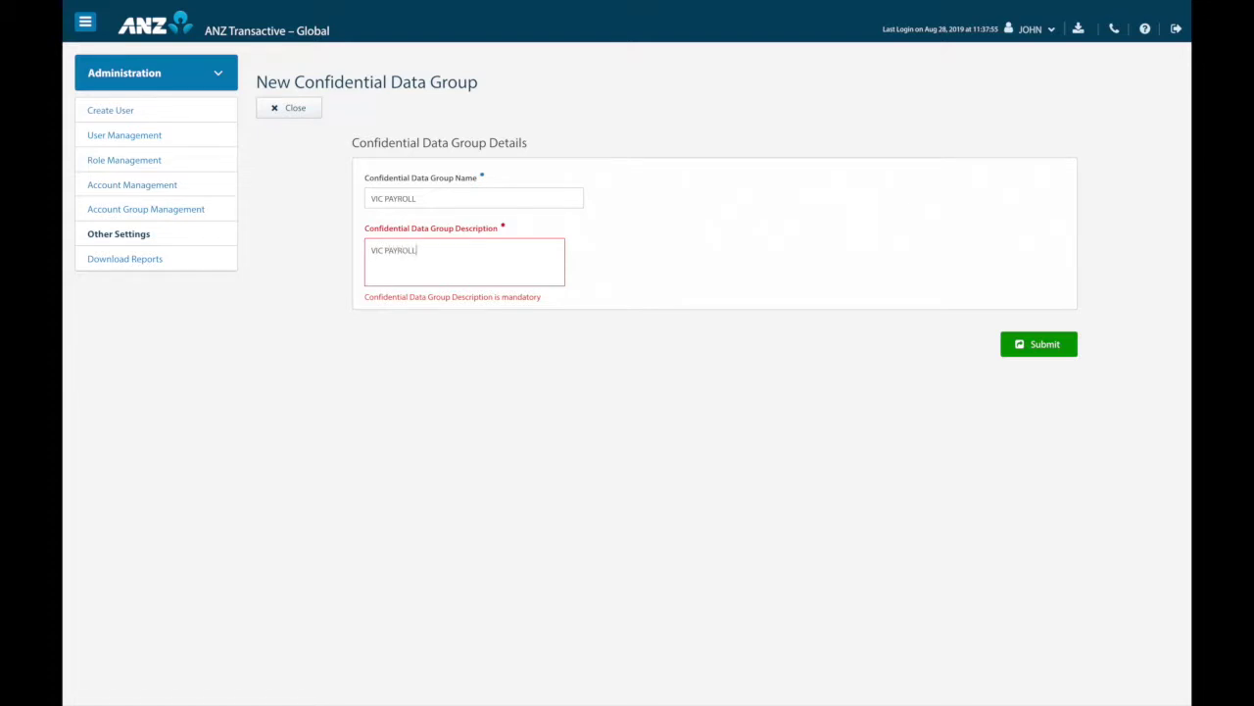
{"action": "left_click", "coordinate": [1033, 339]}
{"action": "left_click", "coordinate": [1032, 339]}
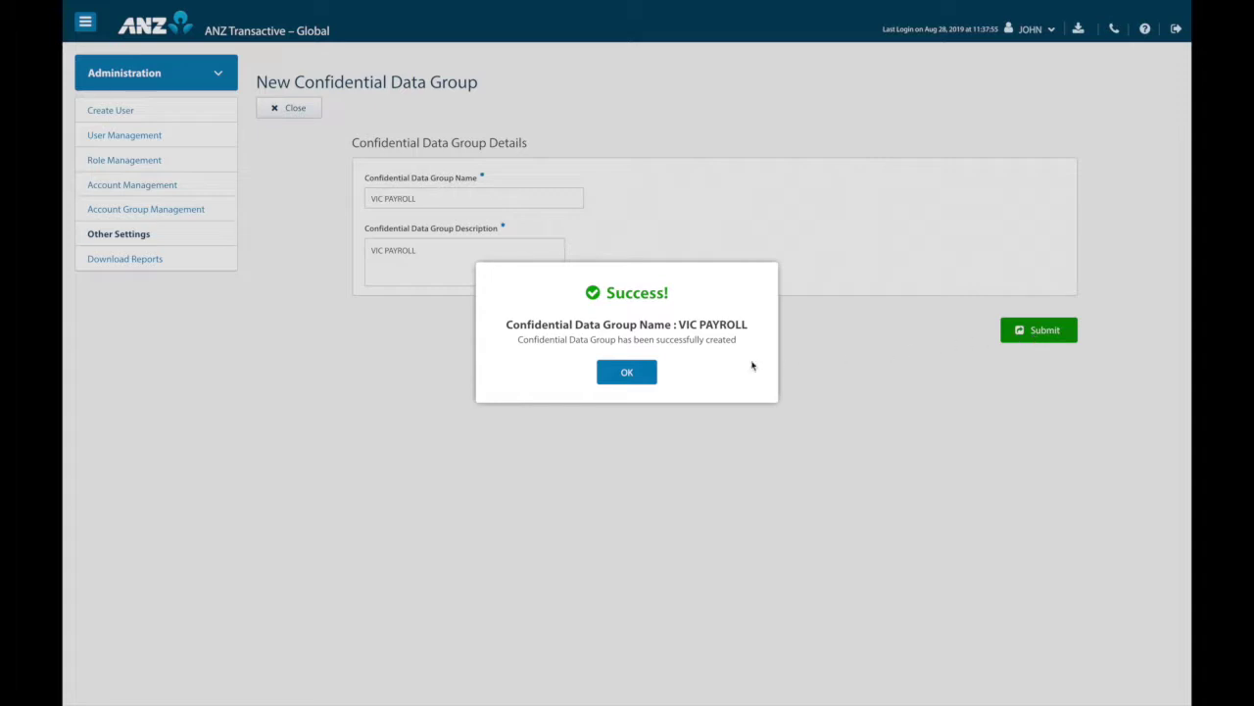
{"action": "left_click", "coordinate": [635, 373]}
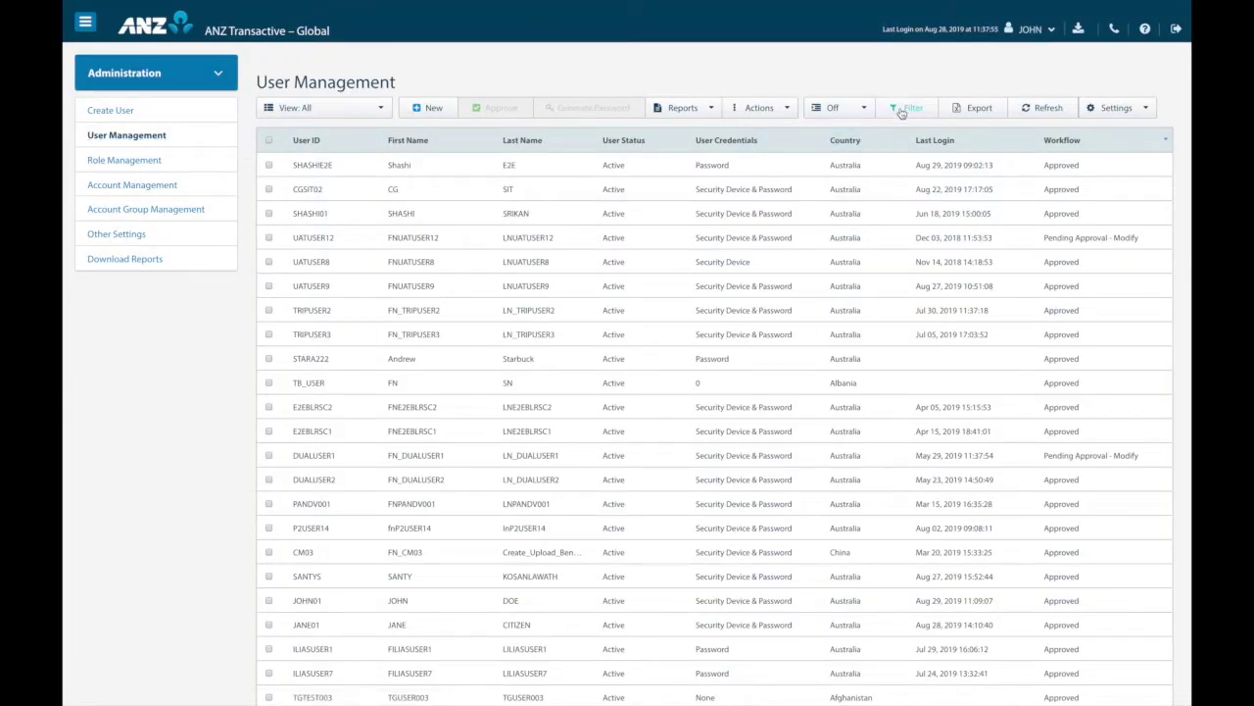
Step: Filter the User Management list by the user's first name and open the third matching user for editing
{"action": "left_click", "coordinate": [902, 110]}
{"action": "left_click", "coordinate": [444, 166]}
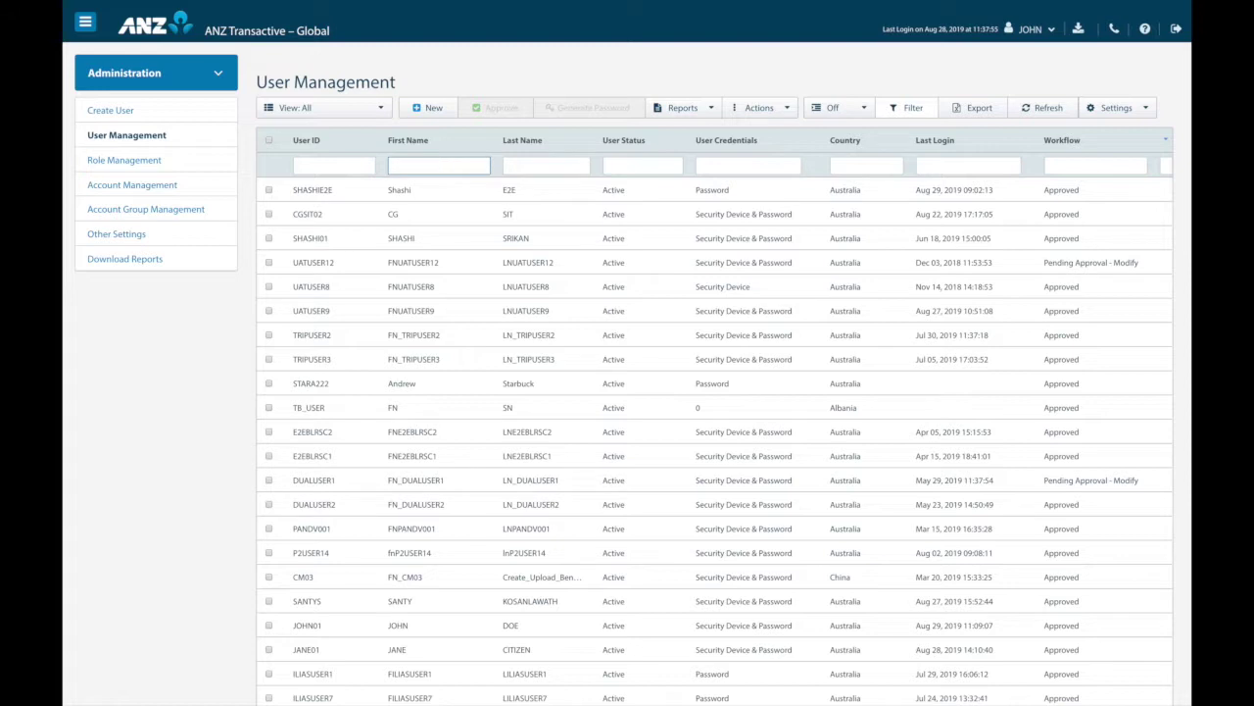
{"action": "type", "text": "joh"}
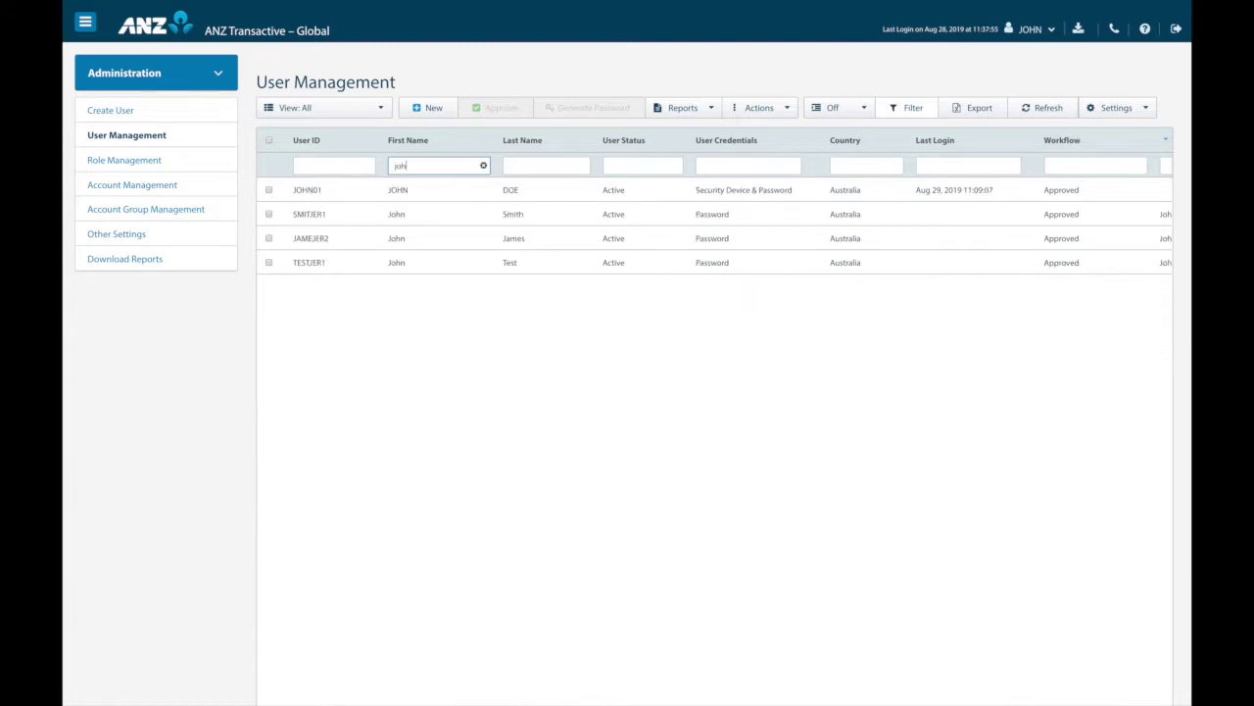
{"action": "right_click", "coordinate": [487, 240]}
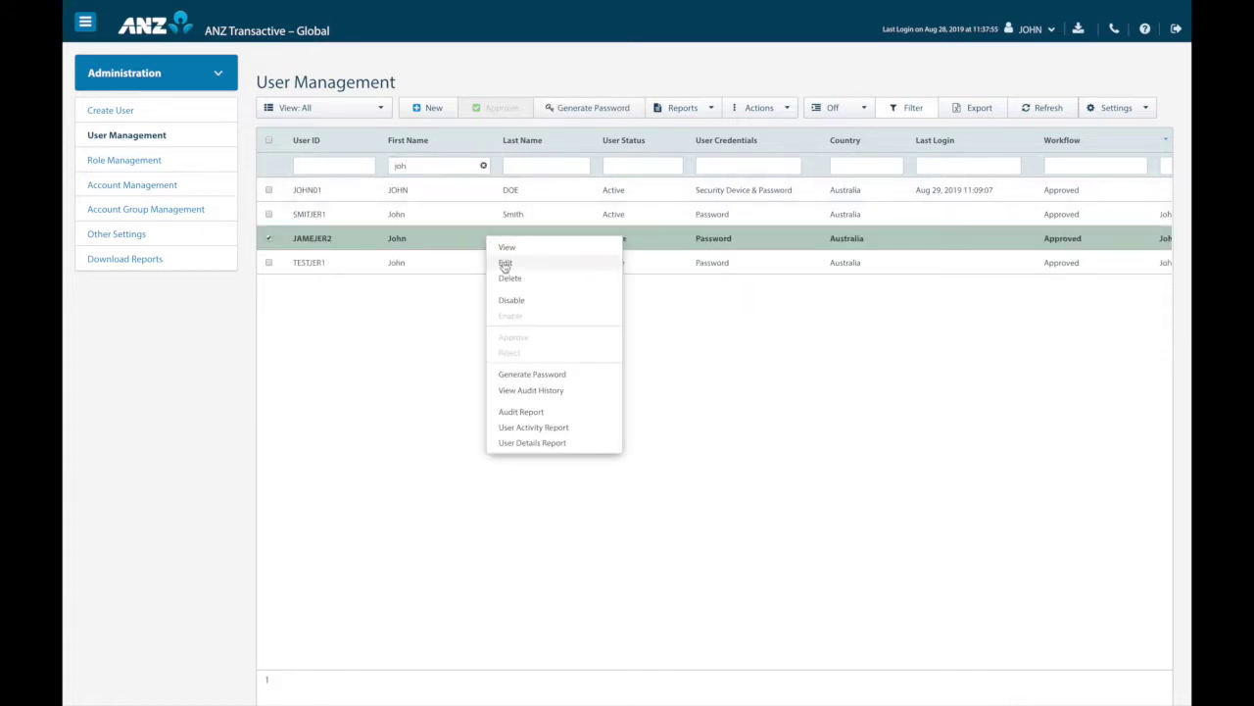
{"action": "left_click", "coordinate": [504, 263]}
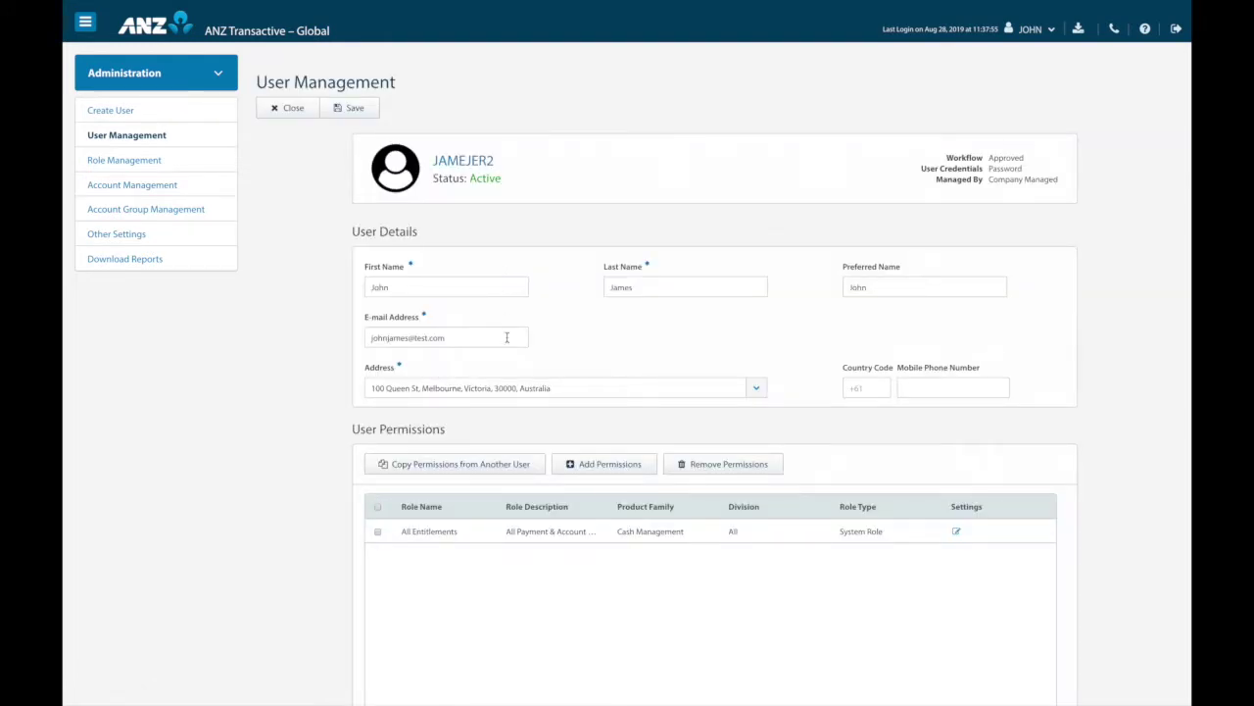
Step: Open the permission settings of the user's All Entitlements role and set Confidential Data Group to Selected
{"action": "scroll", "coordinate": [535, 431], "scroll_direction": "down", "scroll_amount": 1}
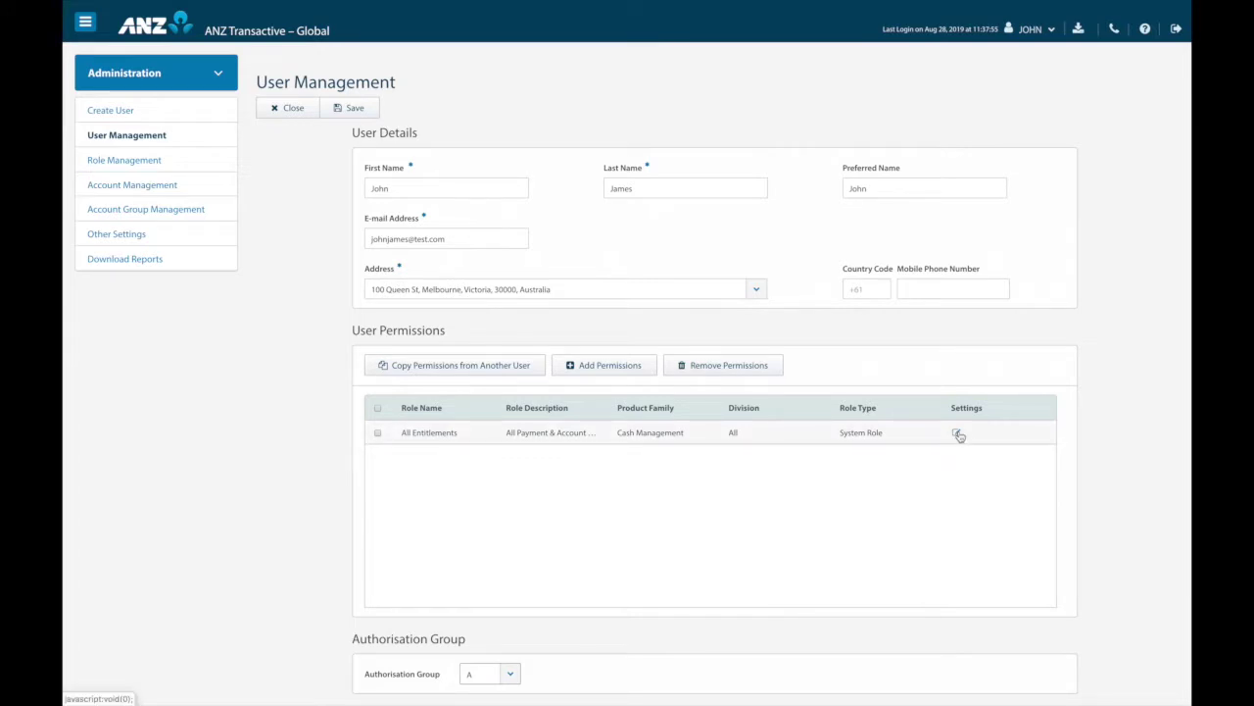
{"action": "left_click", "coordinate": [957, 434]}
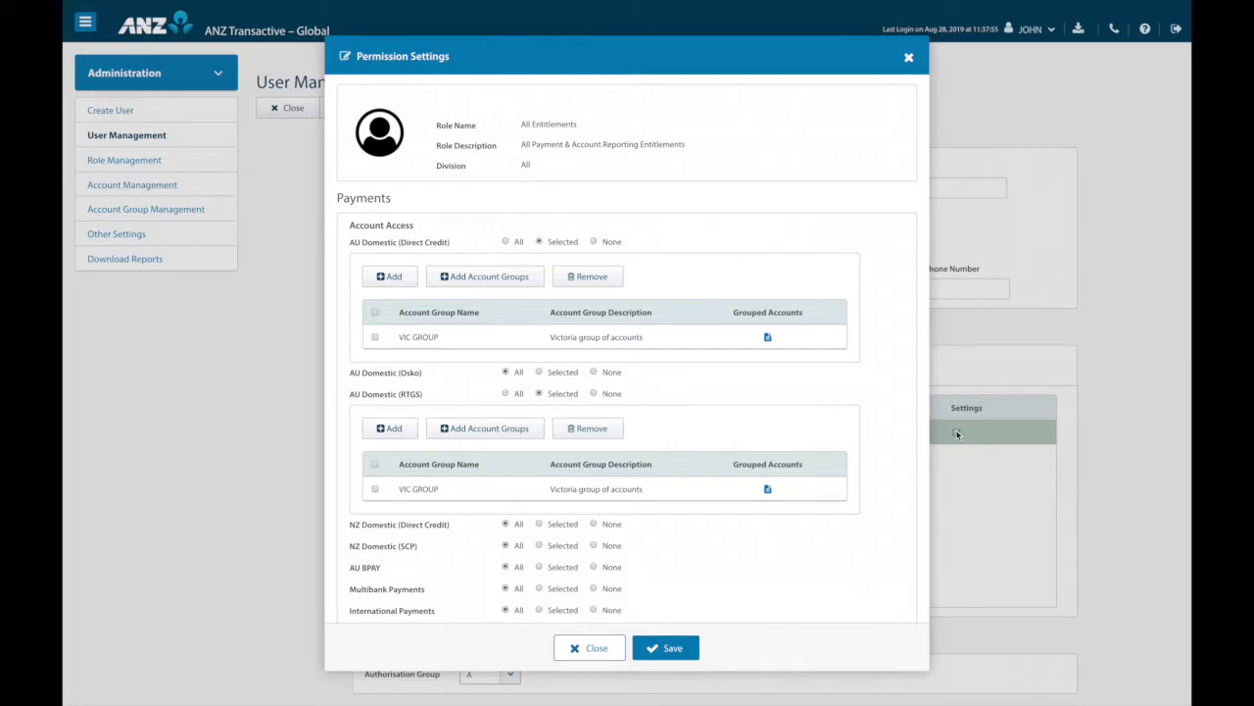
{"action": "scroll", "coordinate": [680, 386], "scroll_direction": "down", "scroll_amount": 4}
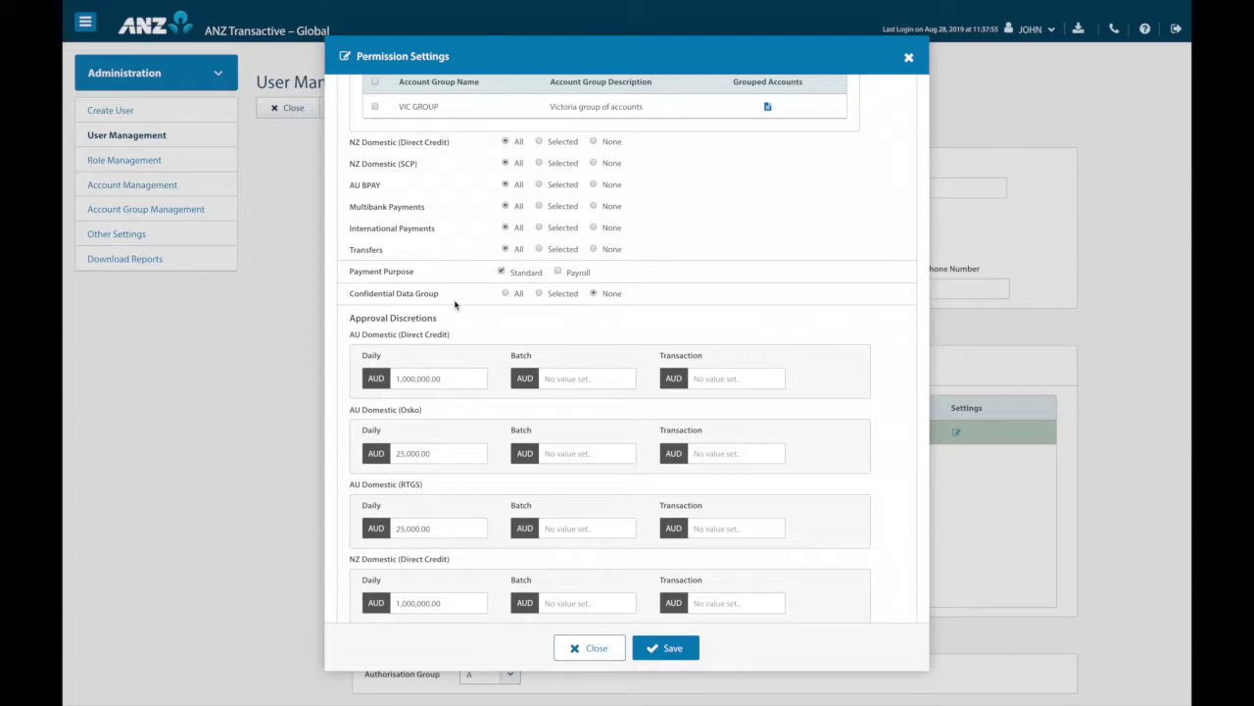
{"action": "left_click", "coordinate": [540, 293]}
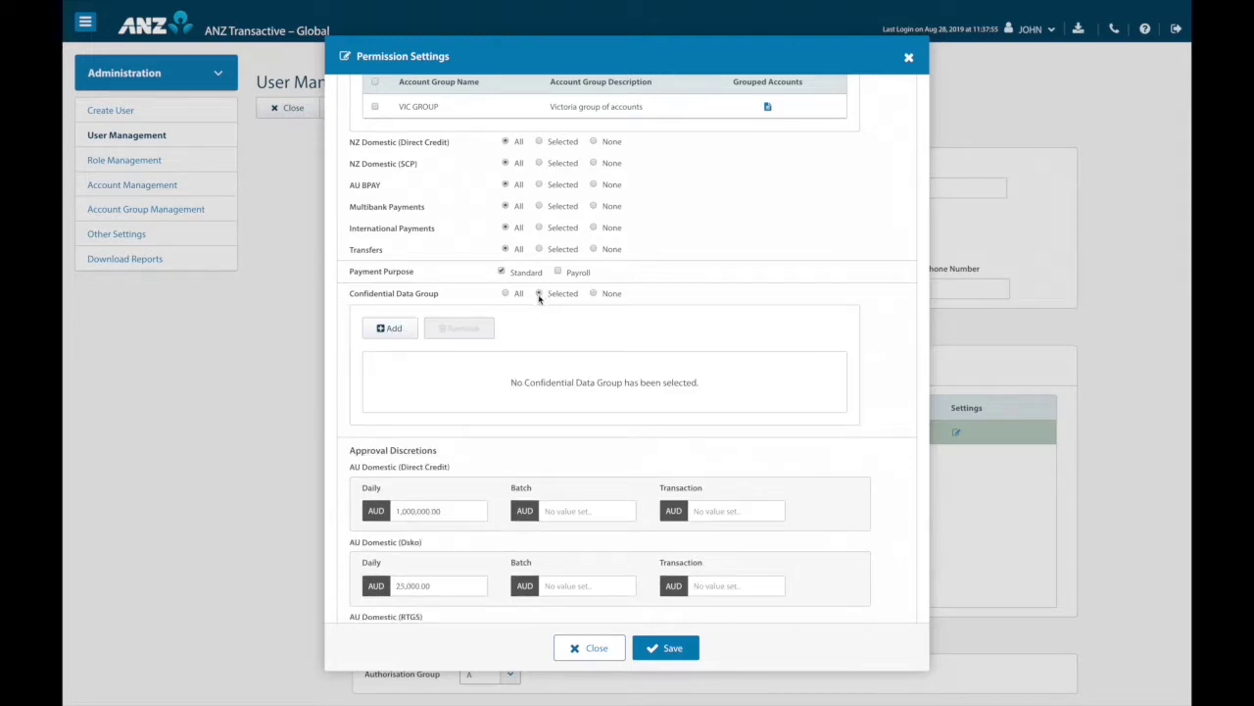
Step: Add the VIC PAYROLL confidential data group to the role, then save the permission settings and the user
{"action": "left_click", "coordinate": [386, 330]}
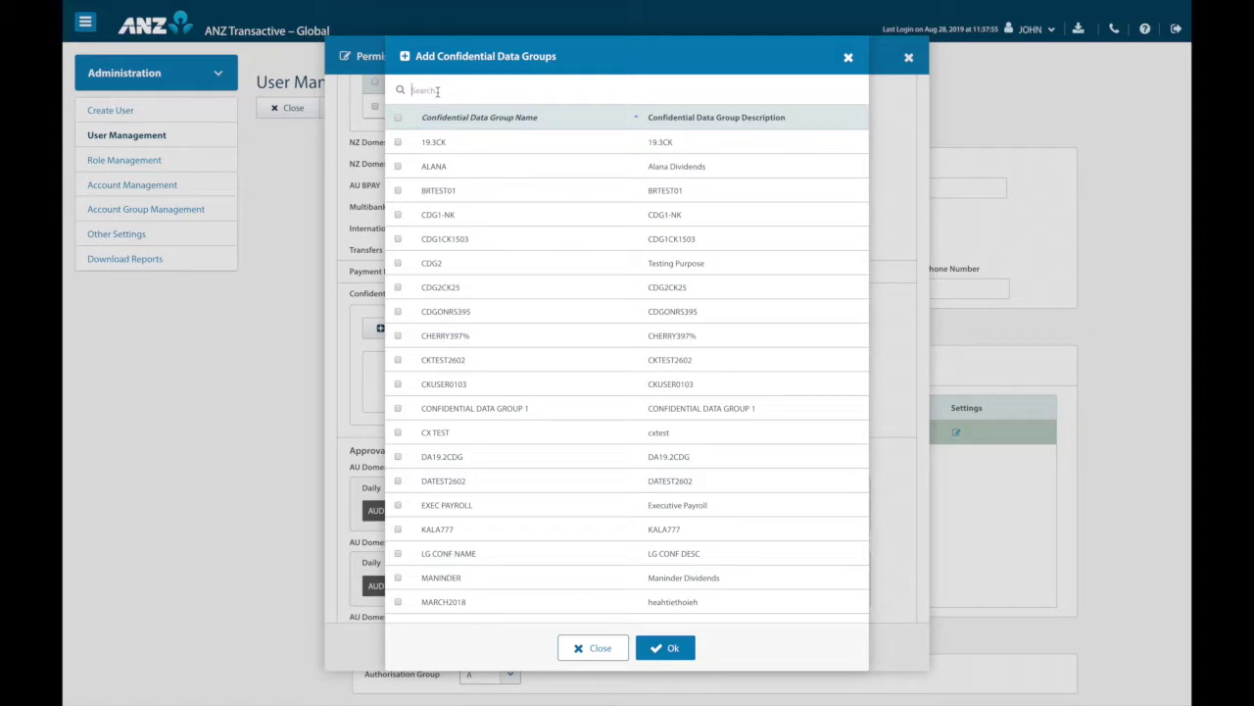
{"action": "left_click", "coordinate": [437, 90]}
{"action": "type", "text": "vic"}
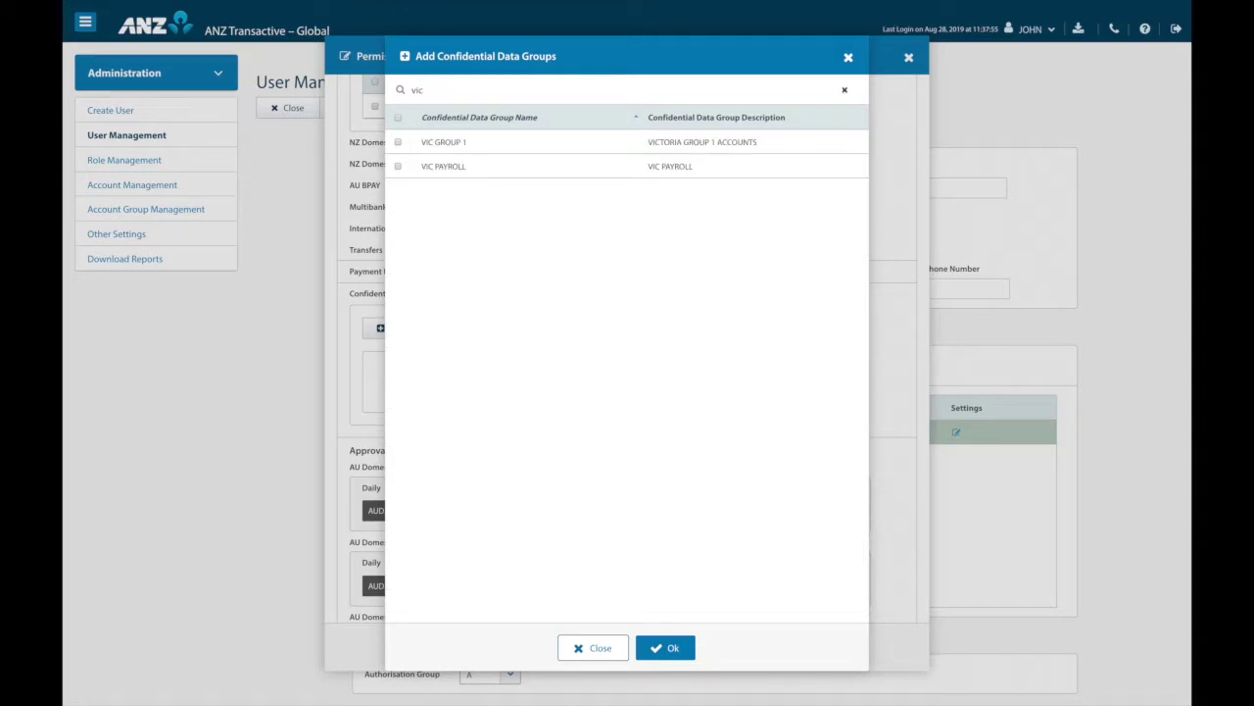
{"action": "left_click", "coordinate": [398, 166]}
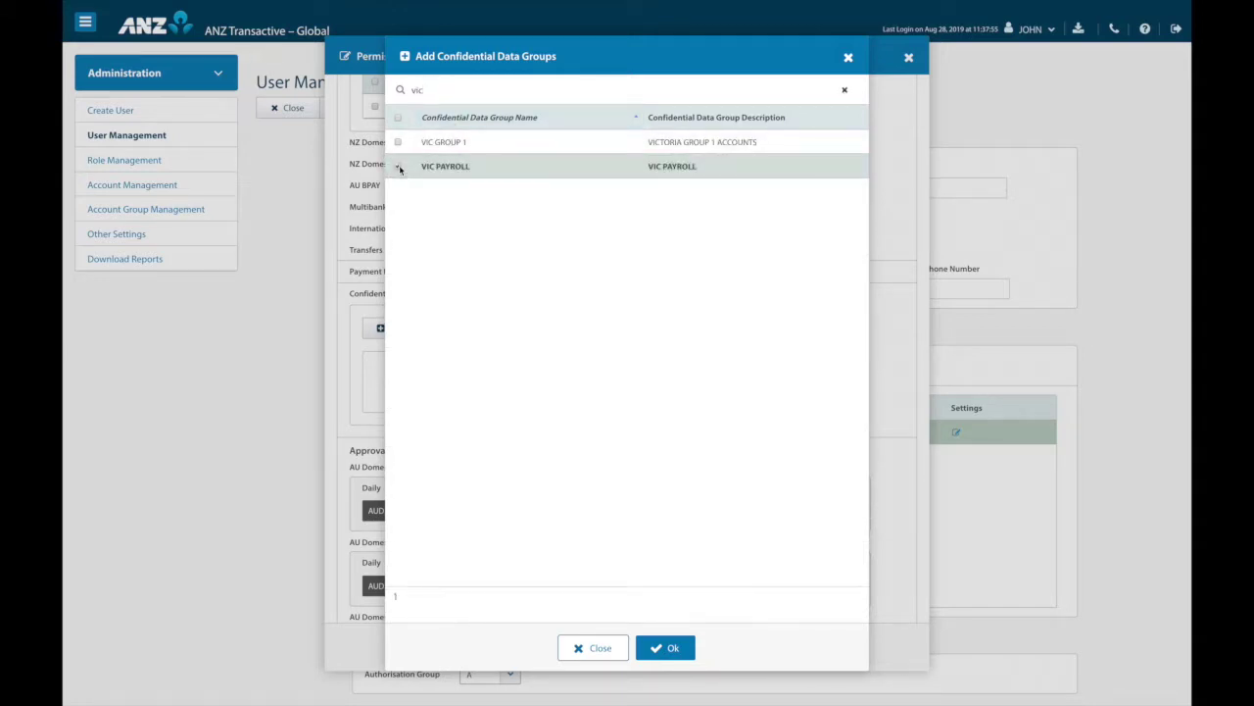
{"action": "left_click", "coordinate": [667, 648]}
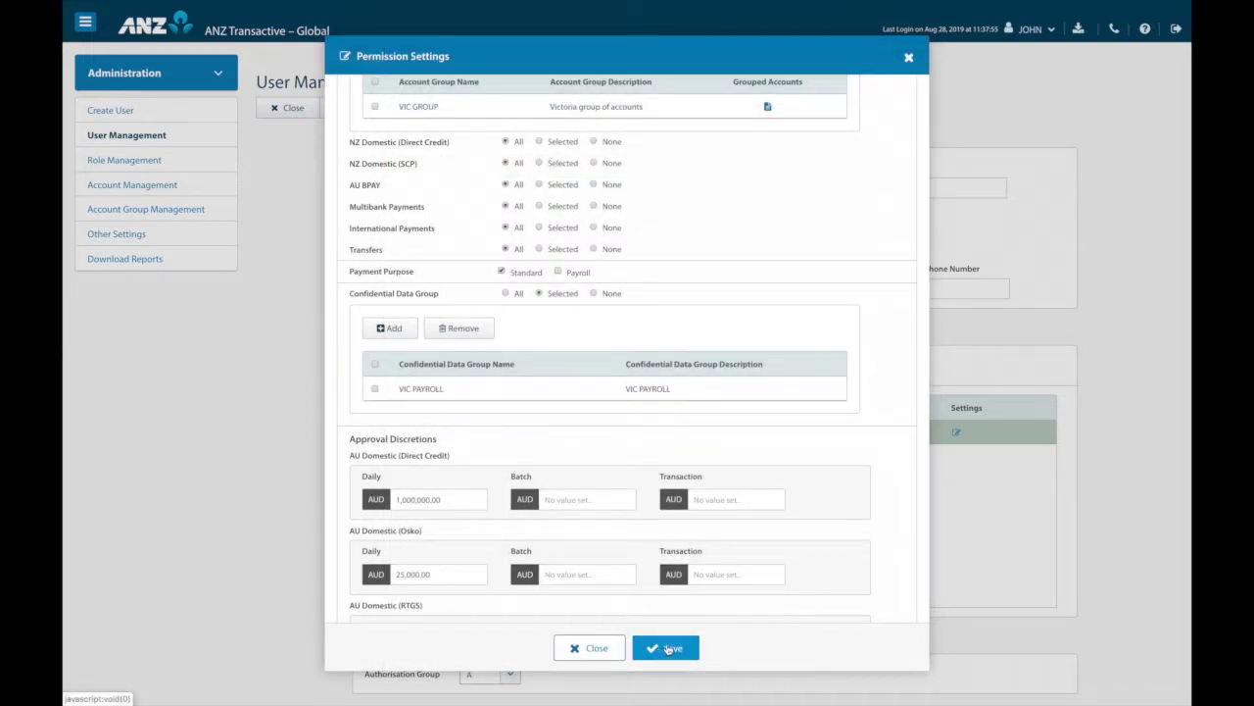
{"action": "left_click", "coordinate": [665, 648]}
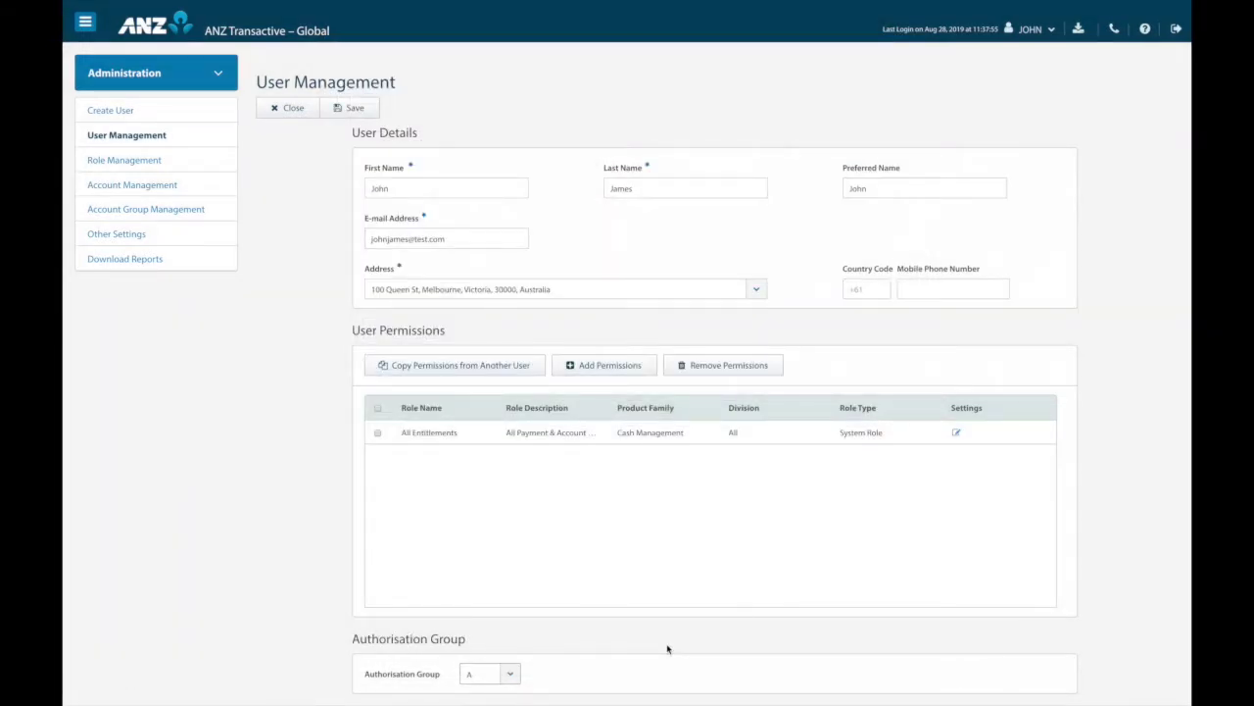
{"action": "left_click", "coordinate": [354, 107]}
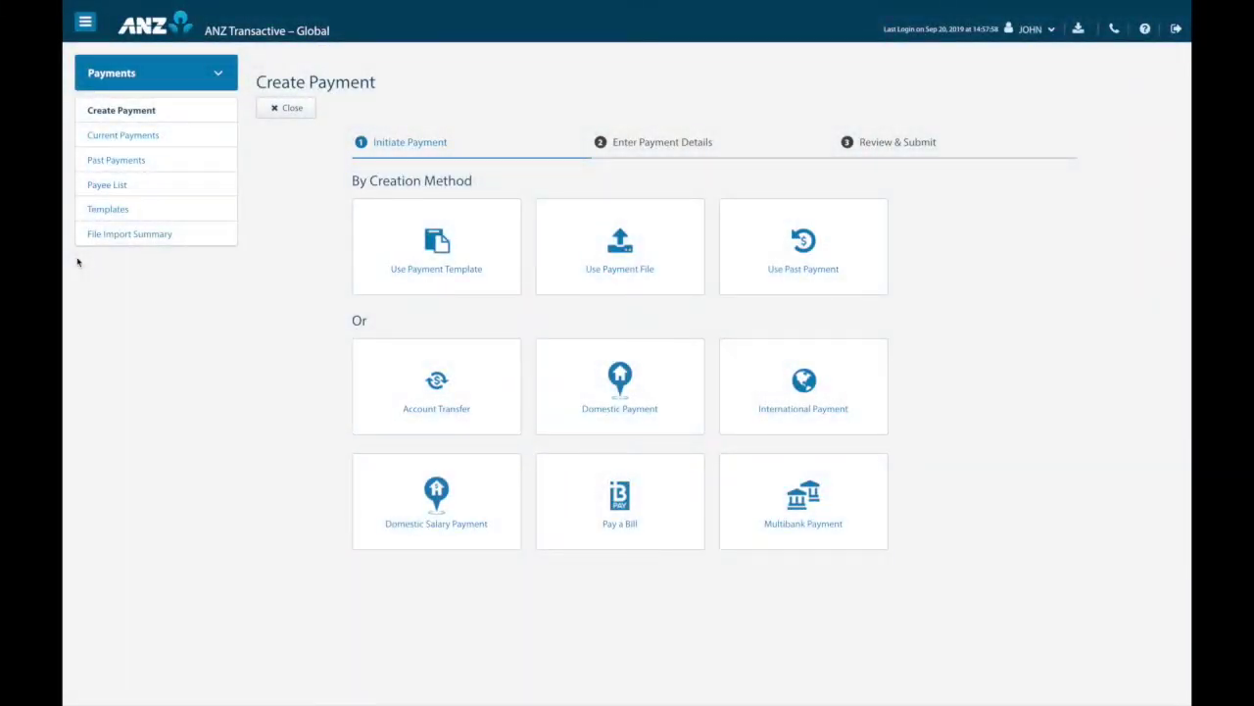
Step: Start creating a payment from a payment file, with ABA as the file format
{"action": "left_click", "coordinate": [612, 279]}
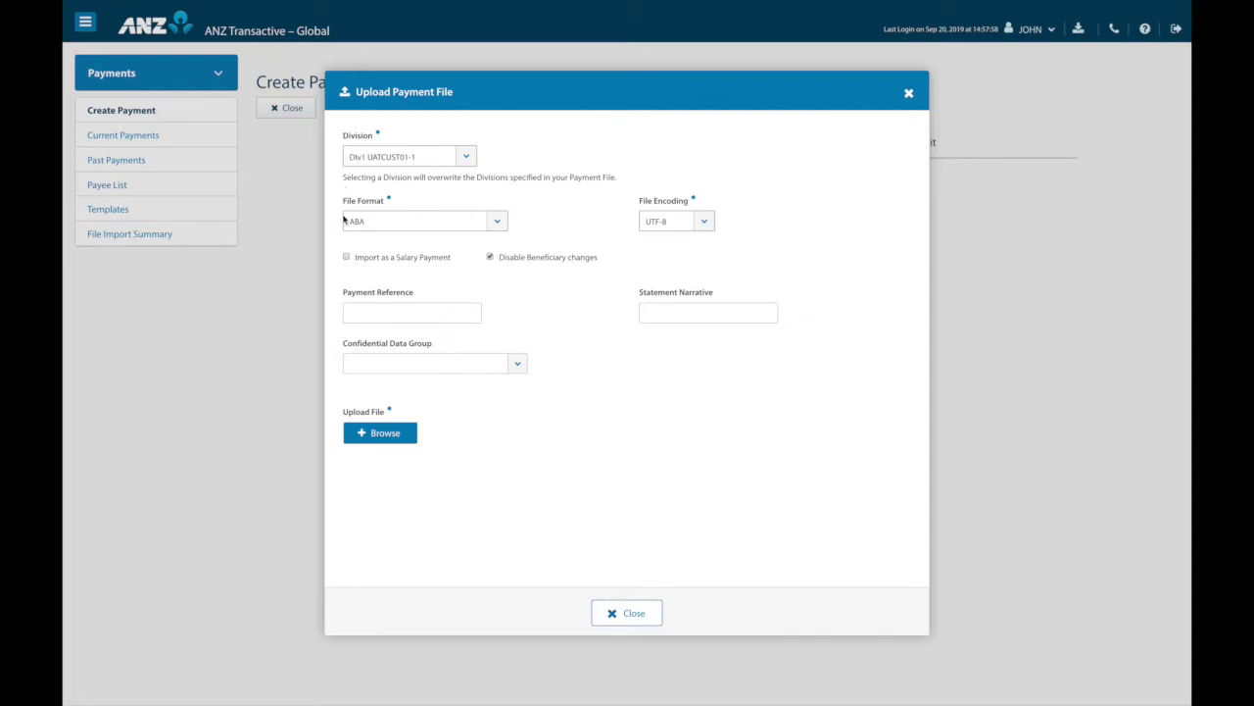
{"action": "left_click", "coordinate": [498, 222]}
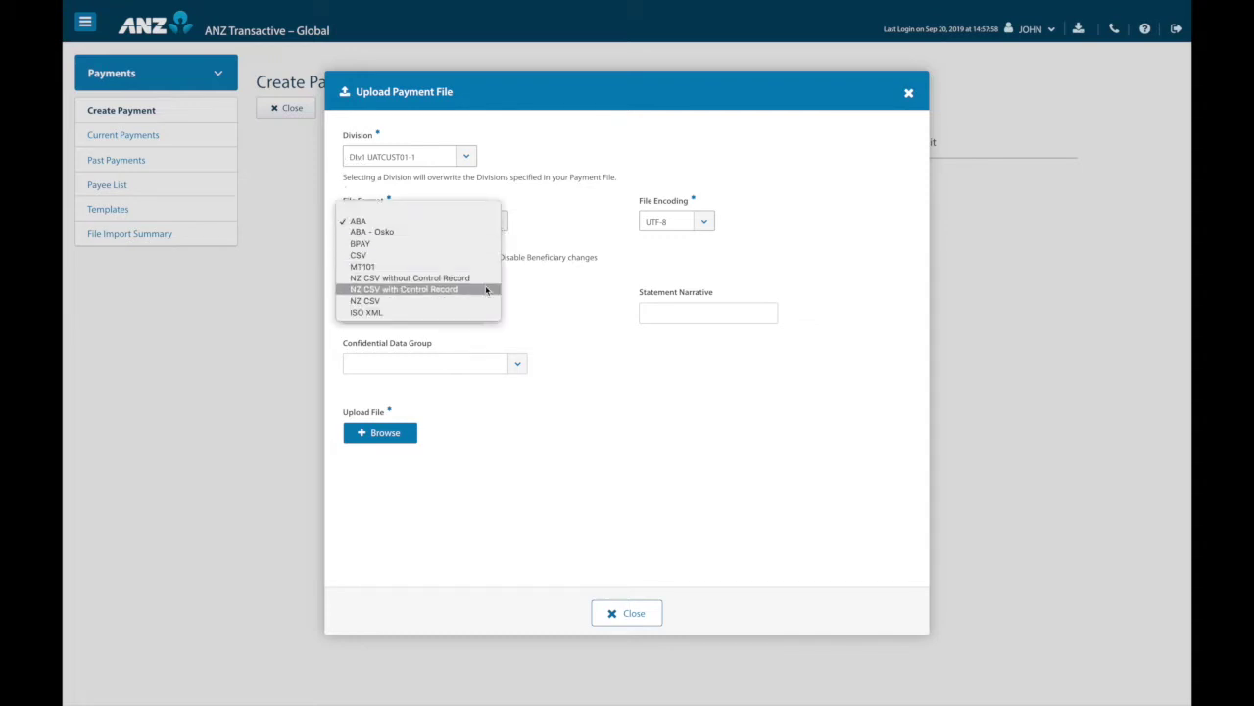
{"action": "left_click", "coordinate": [478, 226]}
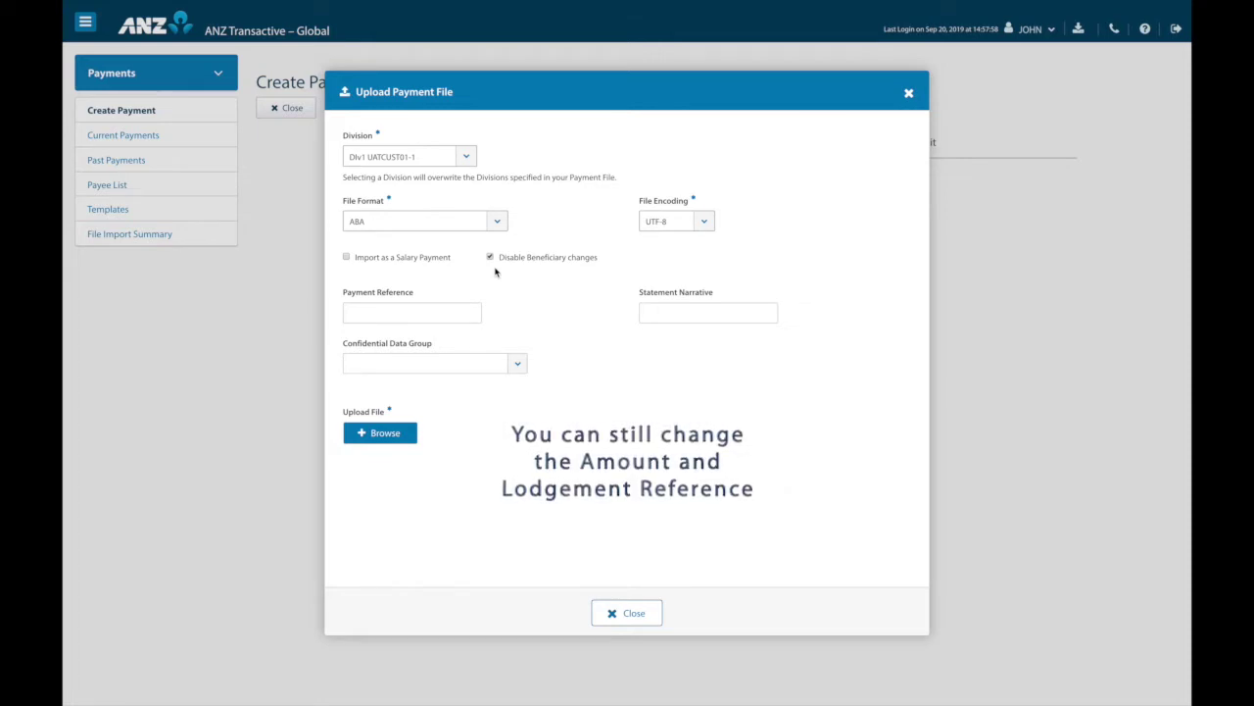
Step: Set both the payment reference and the statement narrative of the payment file to August Payroll
{"action": "left_click", "coordinate": [446, 312]}
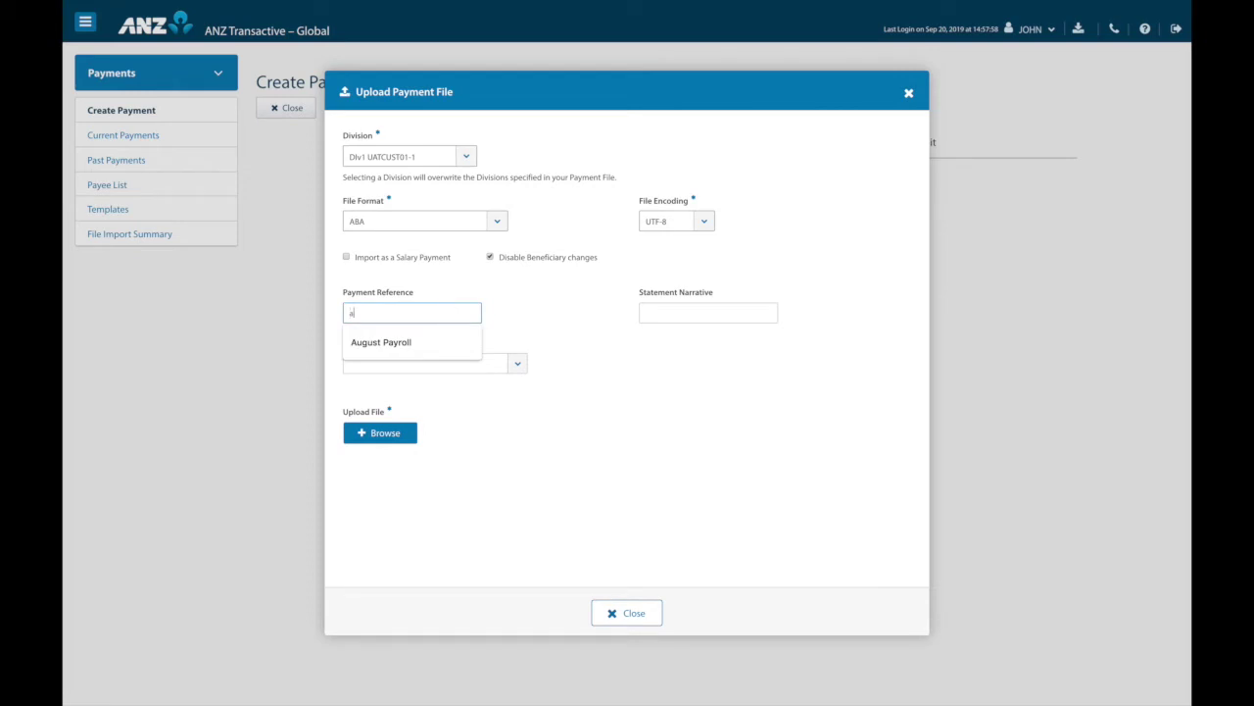
{"action": "left_click", "coordinate": [419, 341]}
{"action": "left_click", "coordinate": [696, 317]}
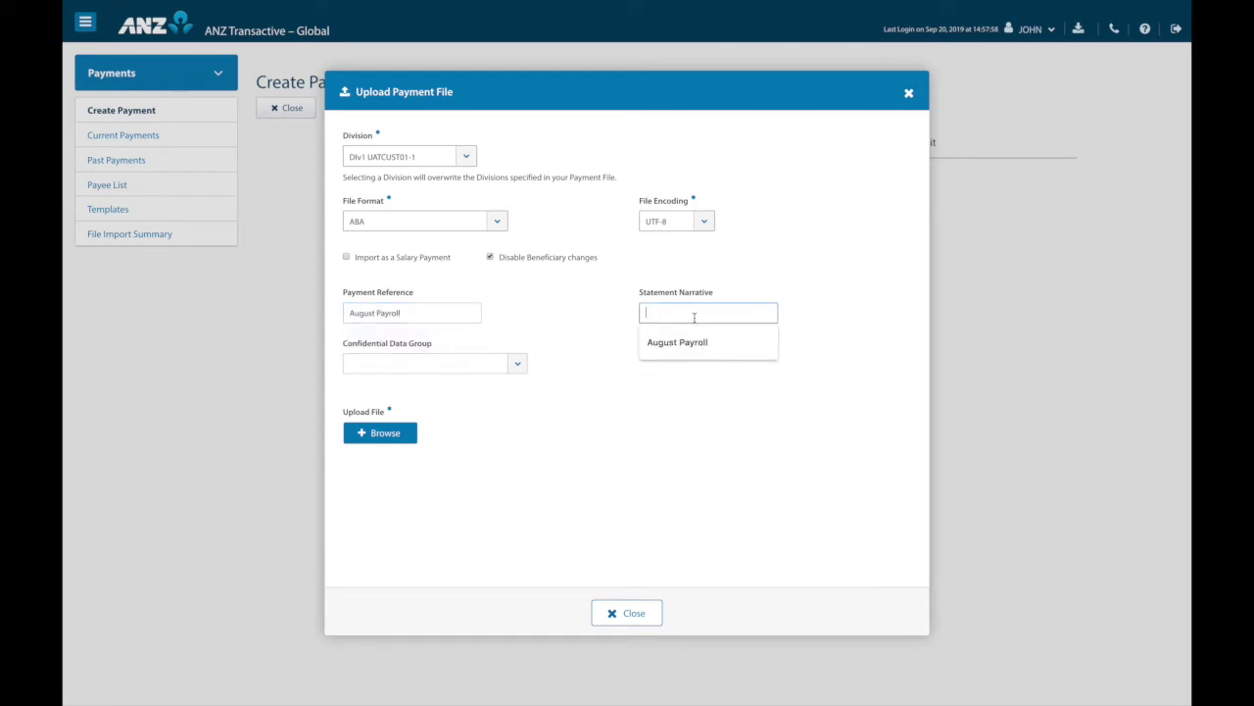
{"action": "left_click", "coordinate": [672, 341]}
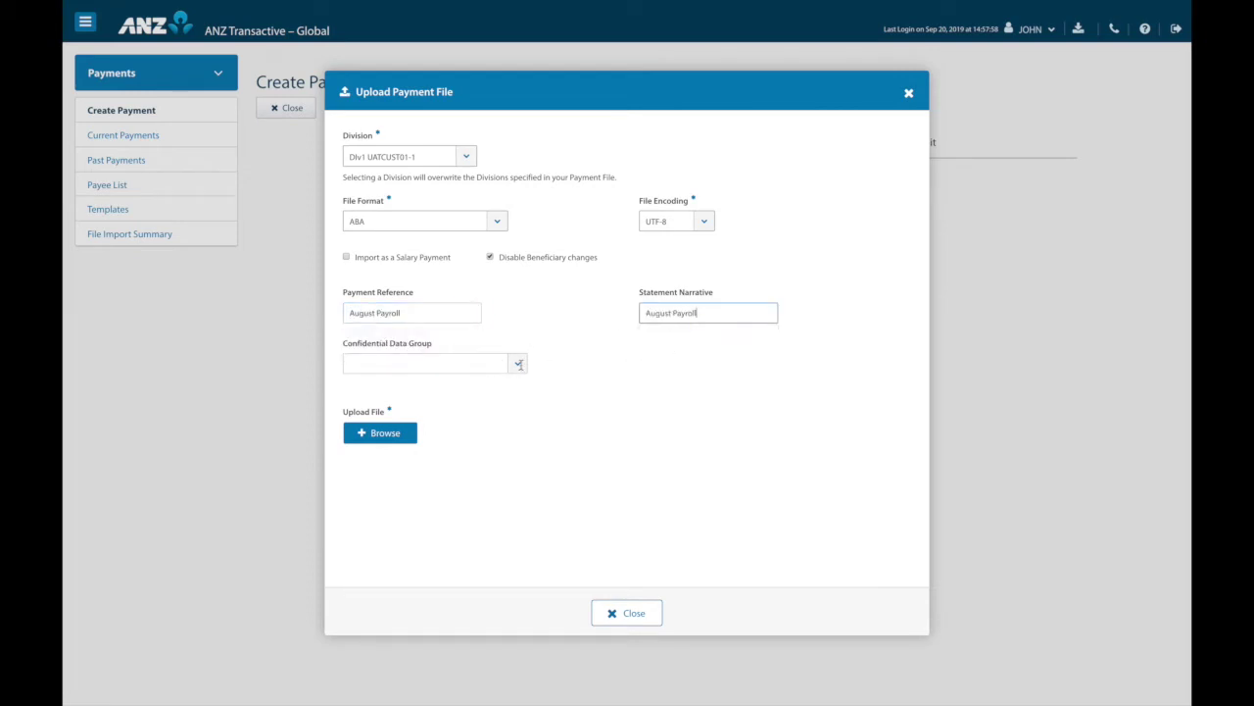
Step: Assign the VIC PAYROLL confidential data group to the payment file
{"action": "left_click", "coordinate": [521, 365]}
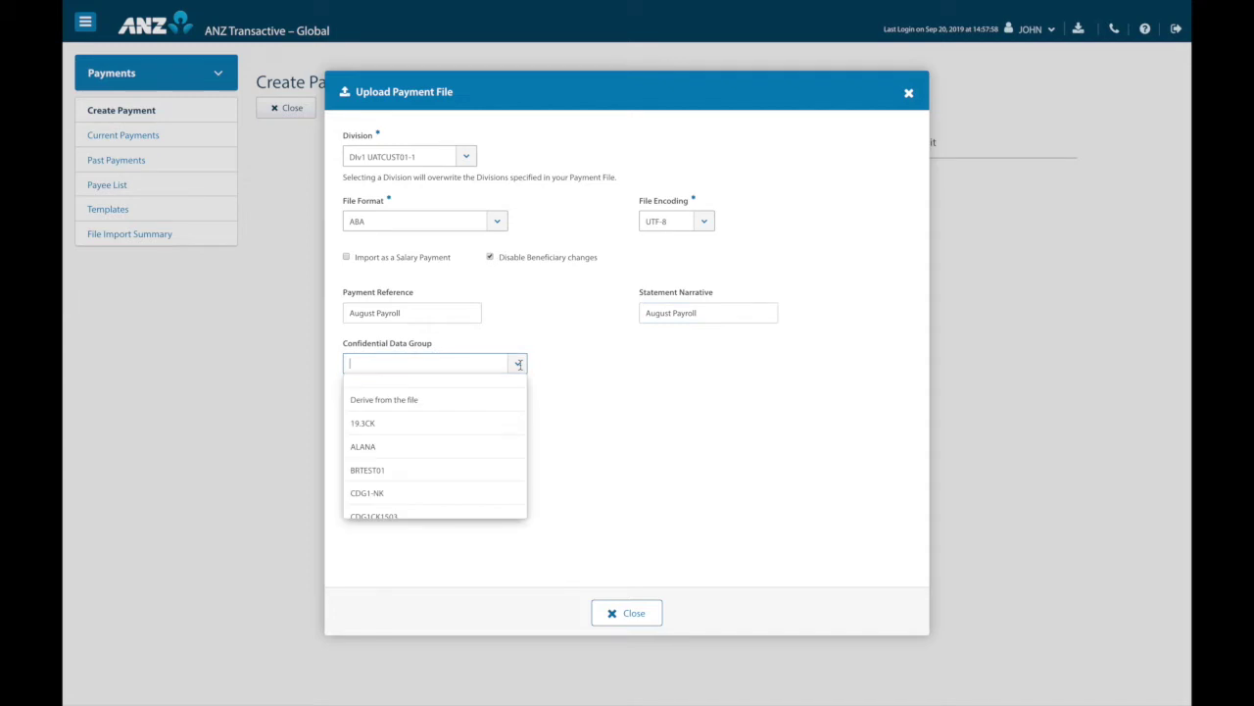
{"action": "left_click", "coordinate": [464, 400]}
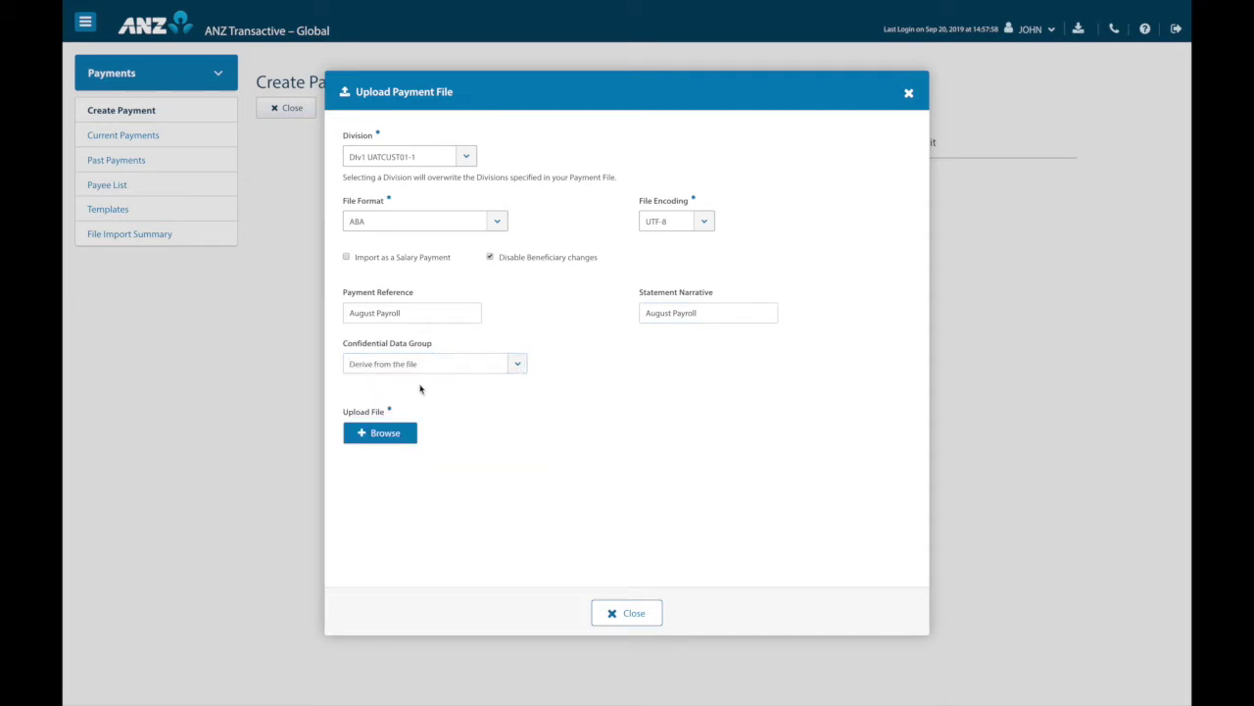
{"action": "left_click", "coordinate": [520, 365]}
{"action": "left_click_drag", "start_coordinate": [448, 367], "coordinate": [322, 357]}
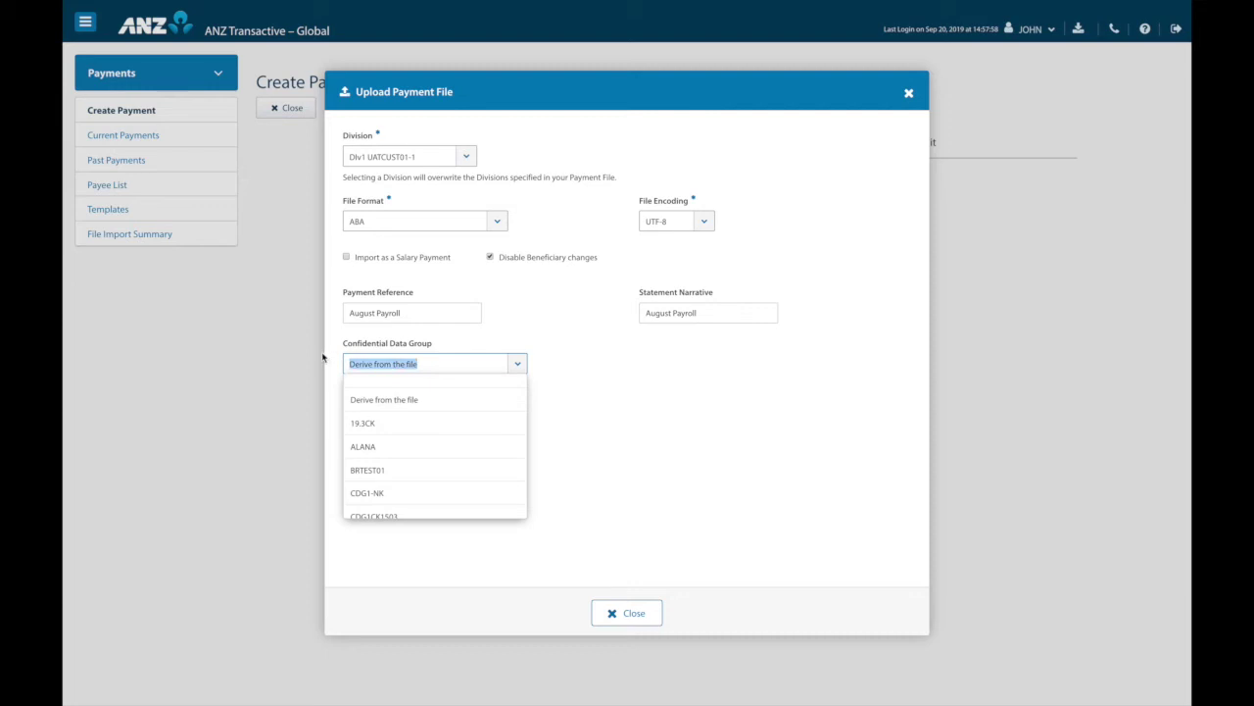
{"action": "type", "text": "vic"}
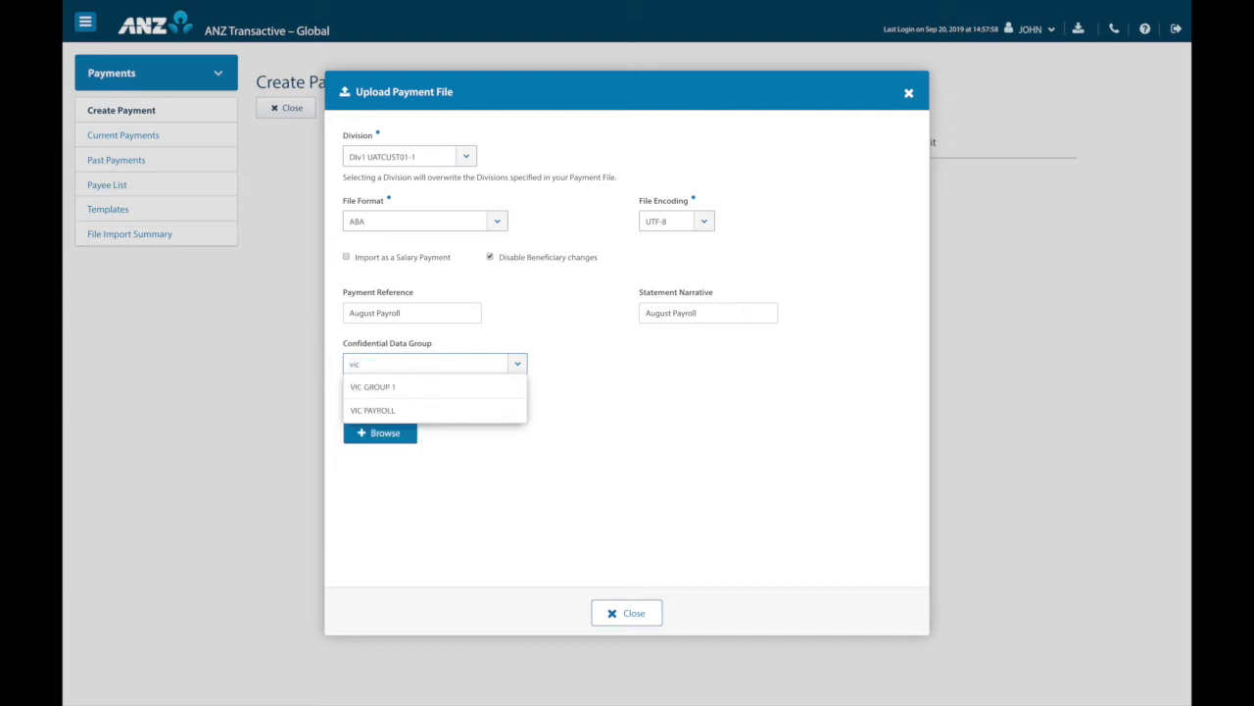
{"action": "left_click", "coordinate": [374, 410]}
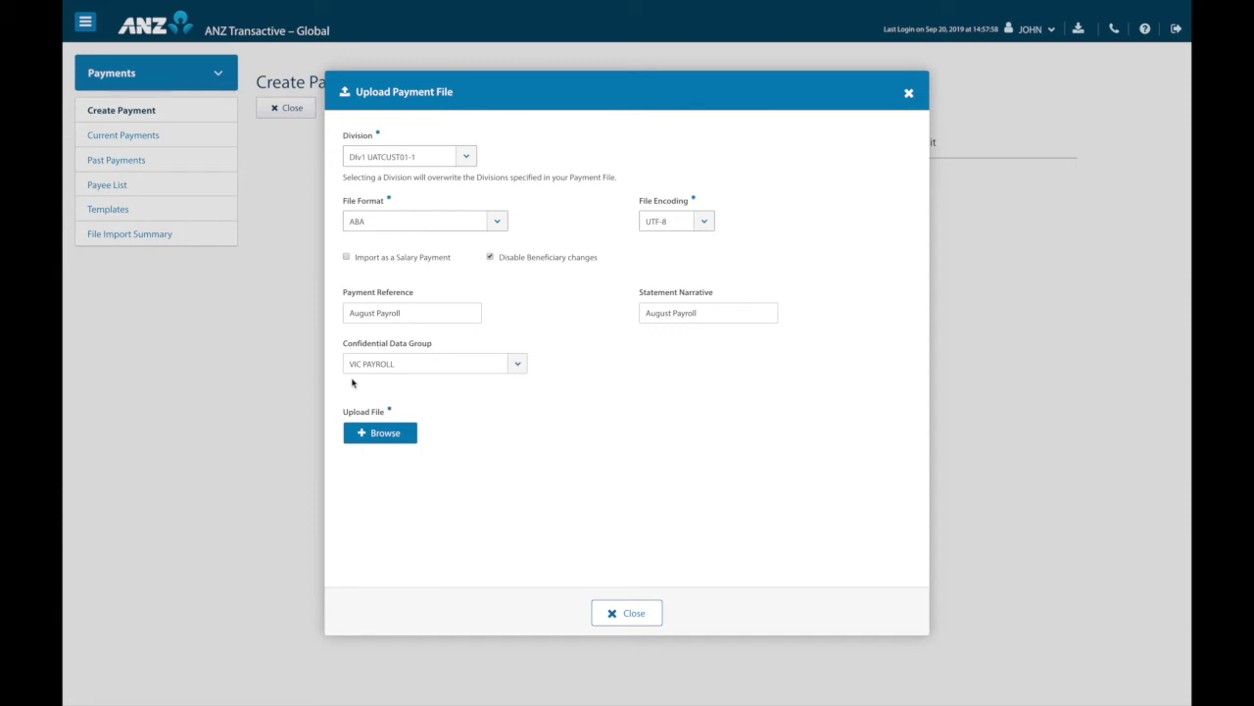
Step: Choose ABA_362871.txt from the Desktop as the payment file and upload it
{"action": "left_click", "coordinate": [367, 437]}
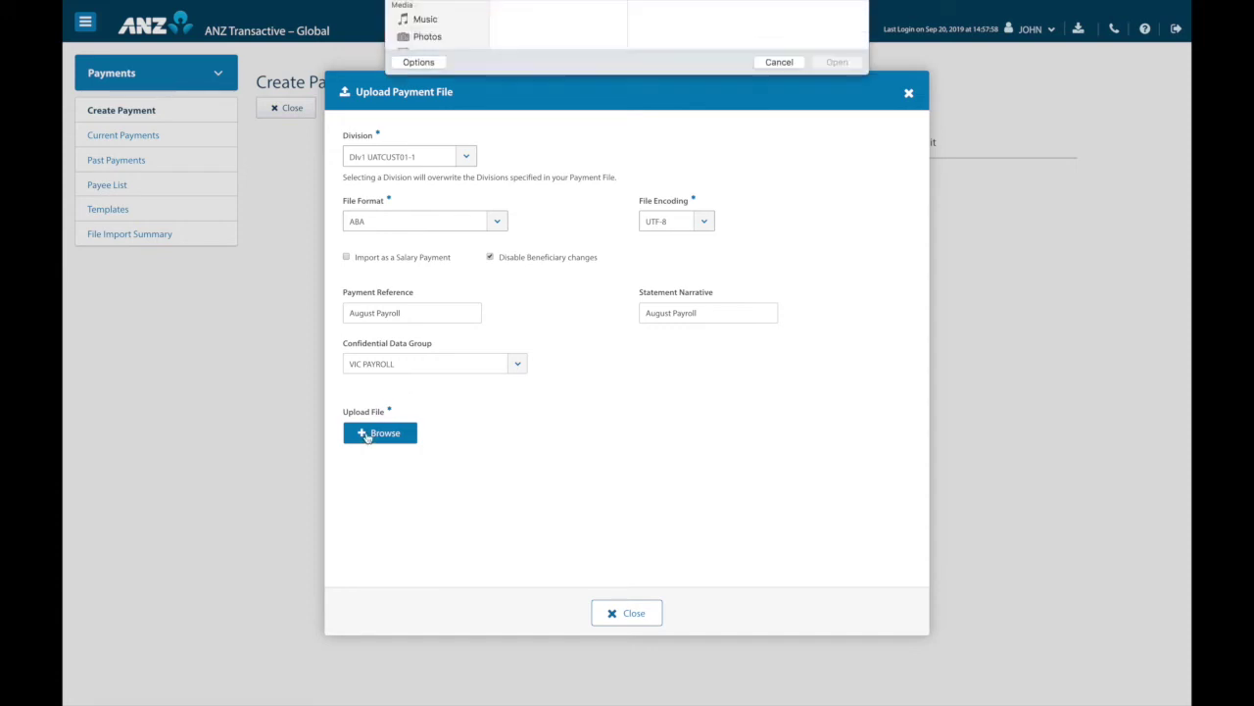
{"action": "left_click", "coordinate": [538, 32]}
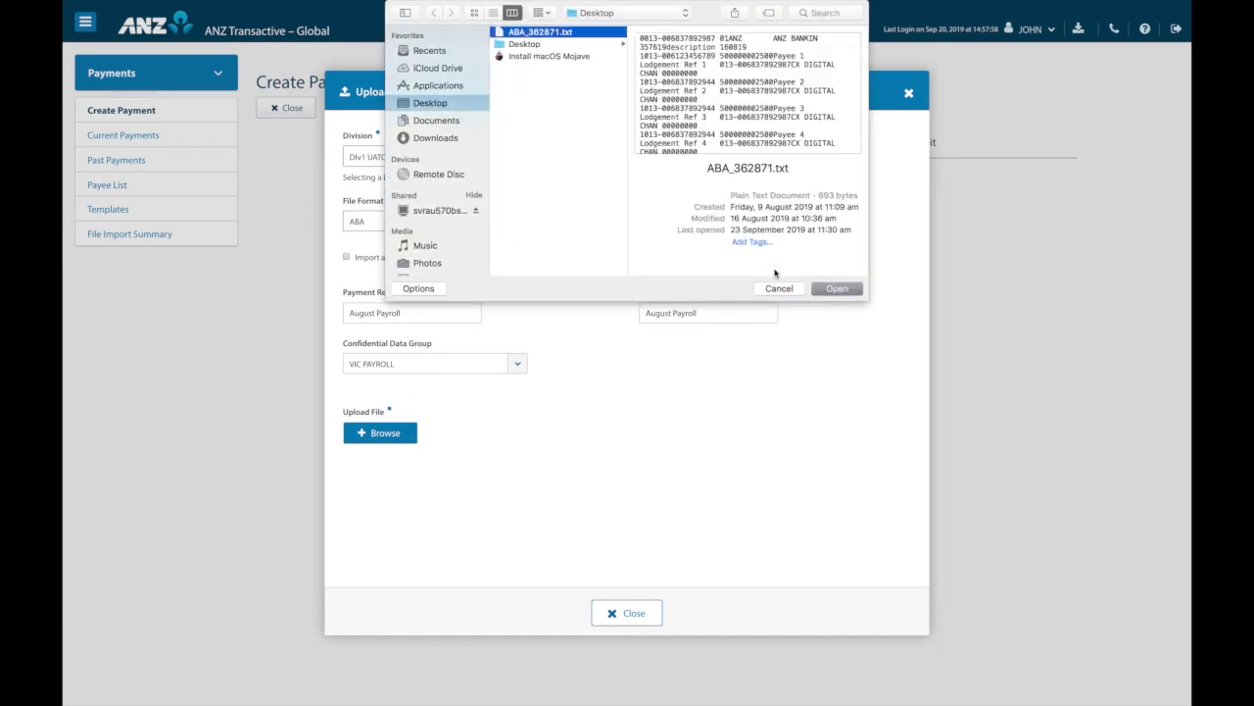
{"action": "left_click", "coordinate": [838, 288]}
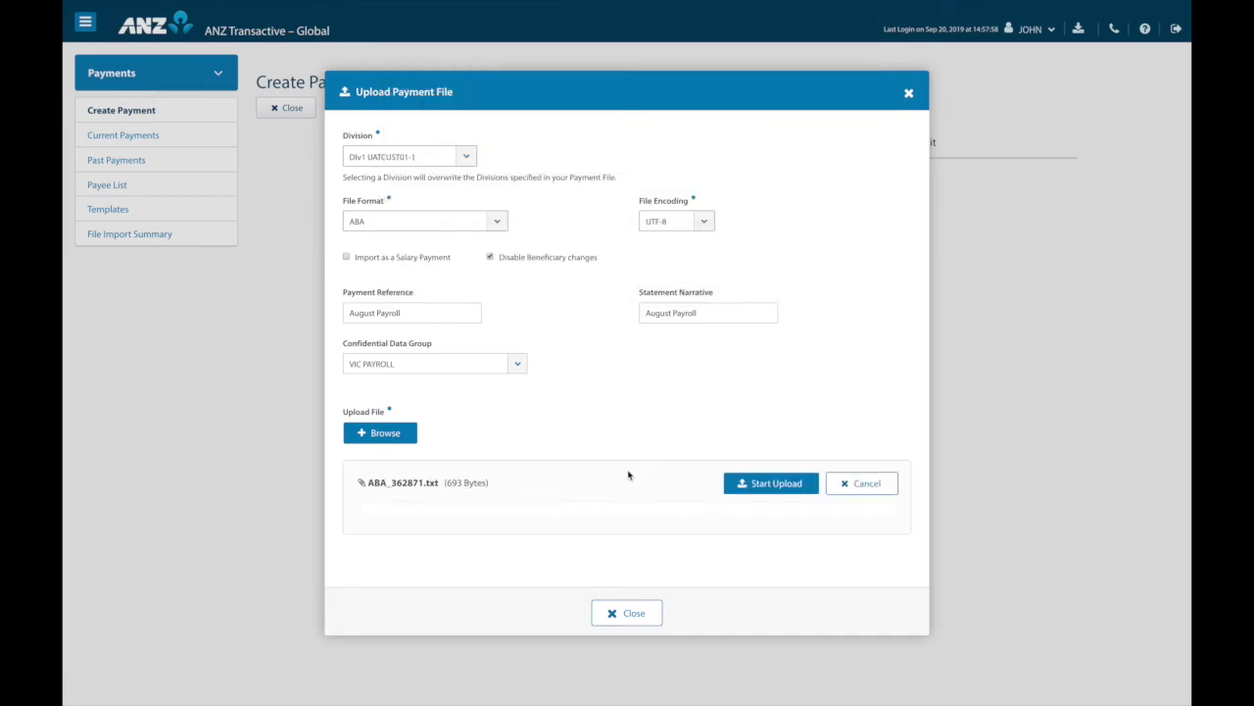
{"action": "left_click", "coordinate": [771, 487]}
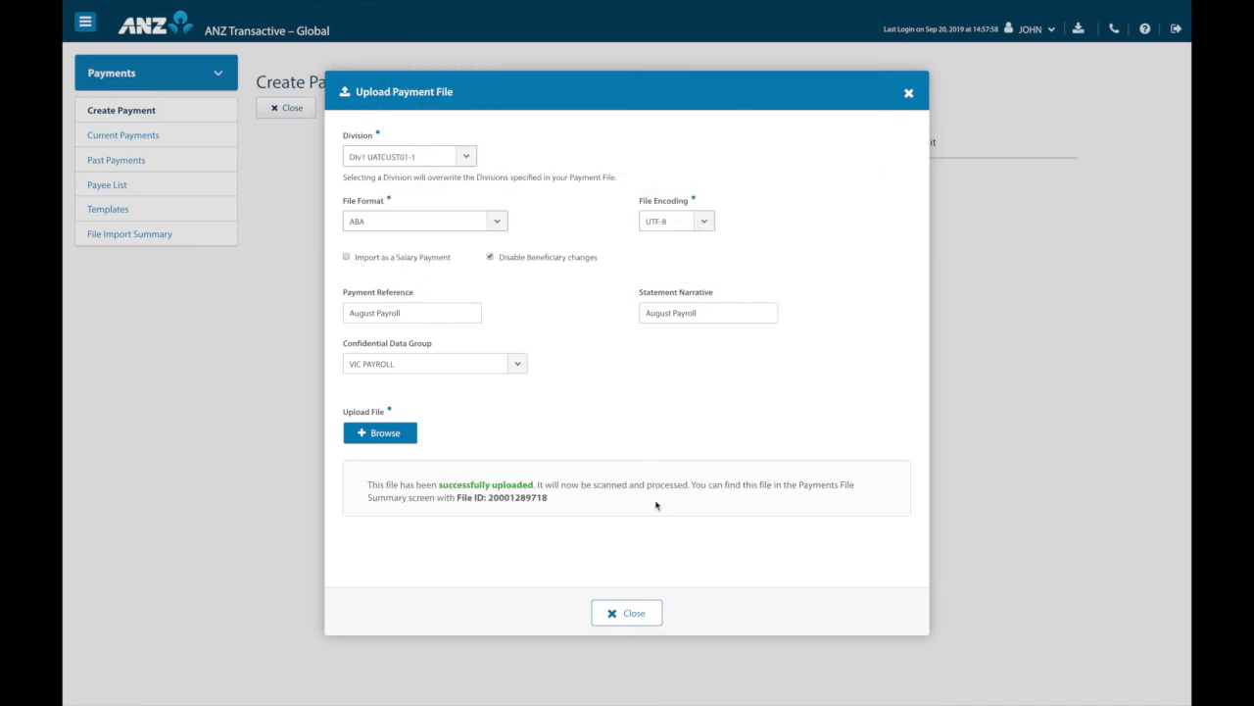